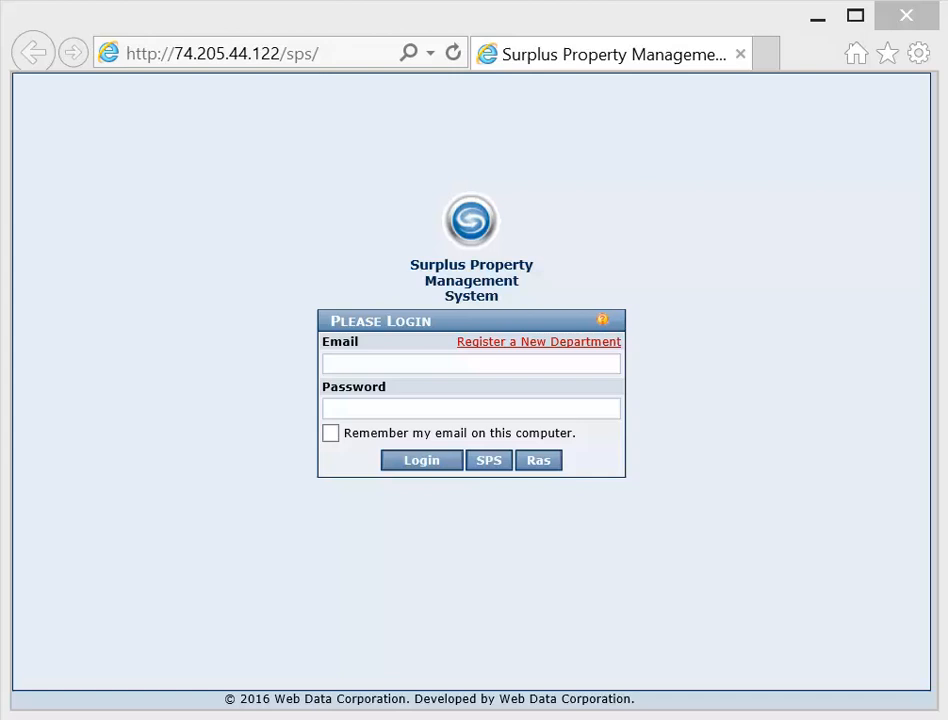
- Log in through the SPS option and continue with Surplus Property Office as the department
left_click(489, 466)
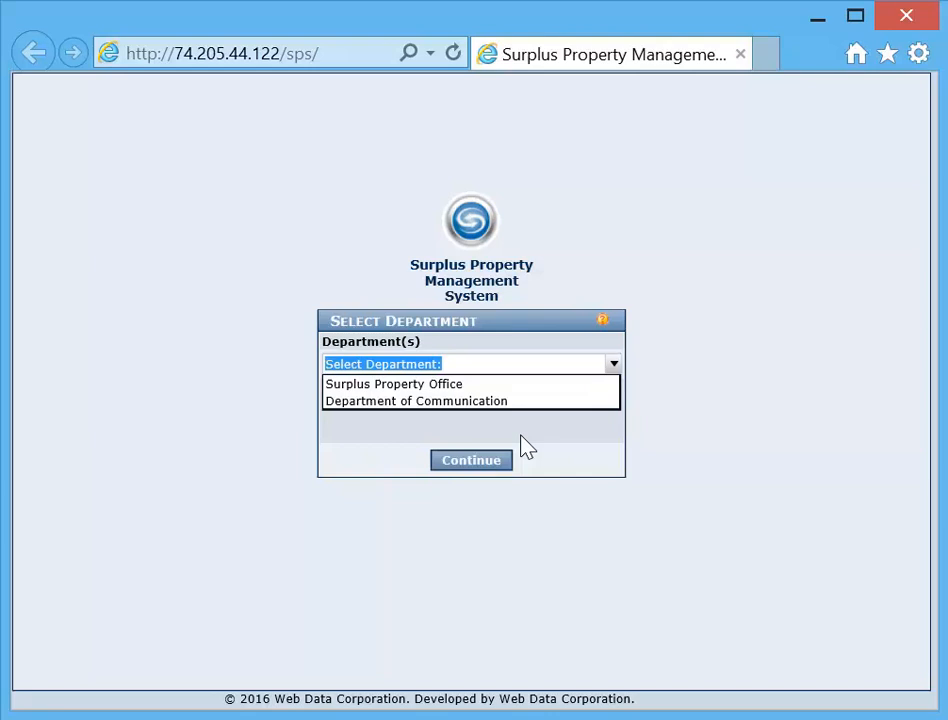
left_click(383, 386)
left_click(478, 464)
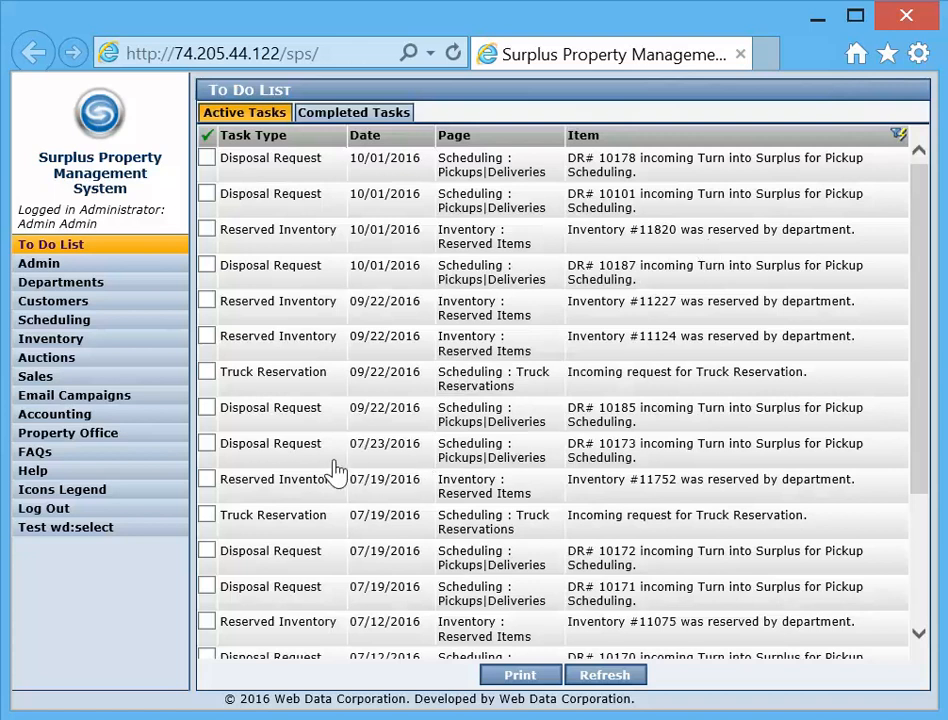
- Mark the four active tasks dated 09/22/2016 as completed and refresh the To Do List
left_click(206, 302)
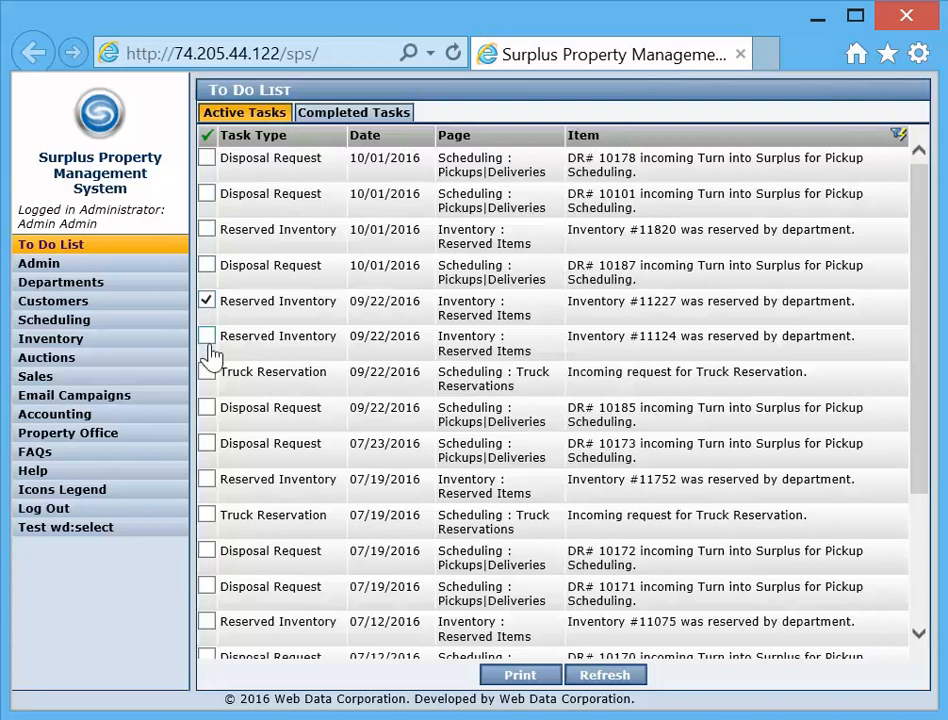
left_click(206, 339)
left_click(206, 373)
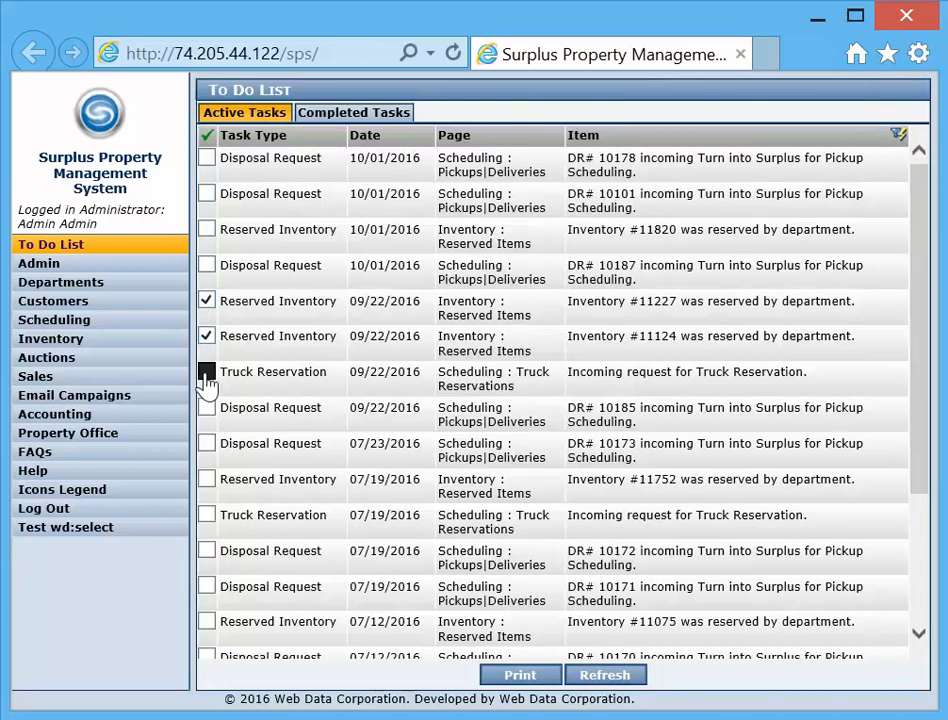
left_click(205, 410)
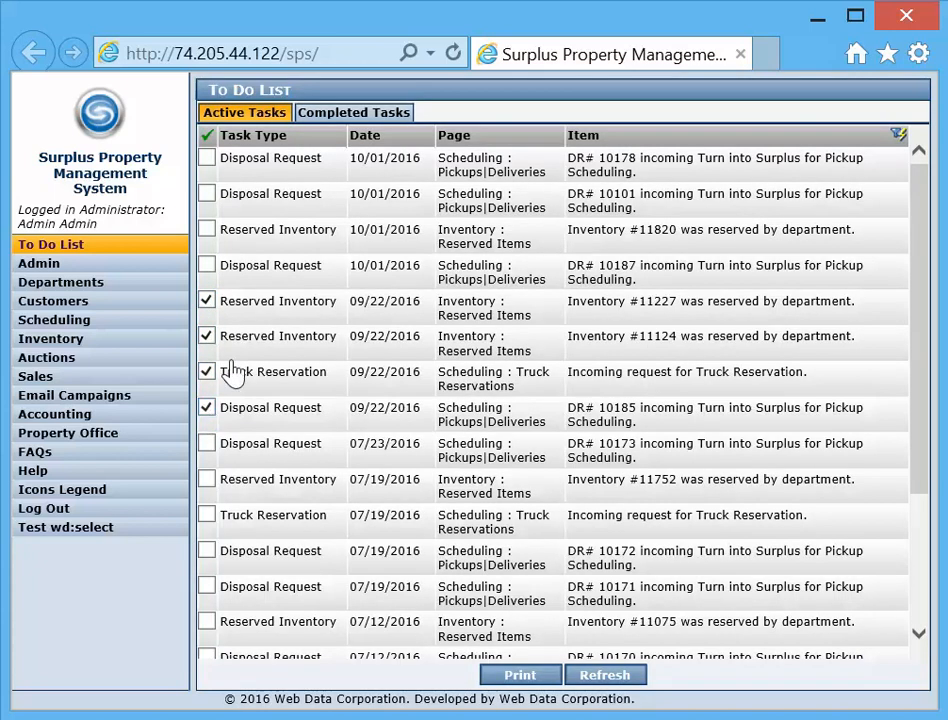
left_click(609, 678)
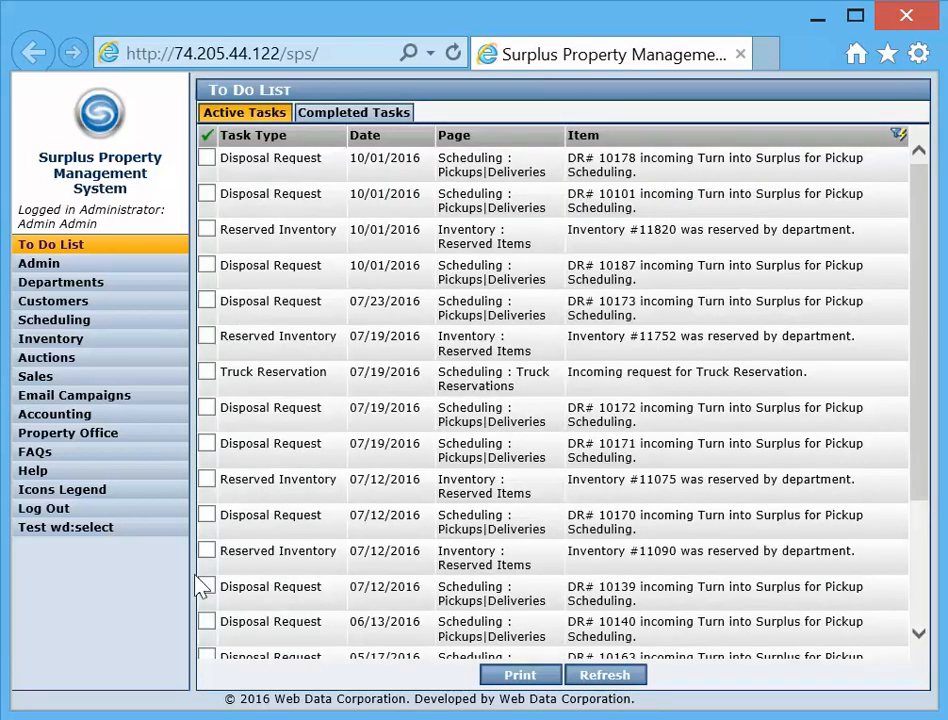
- Open the Pickups|Deliveries page under Scheduling and look through the pending items
left_click(57, 327)
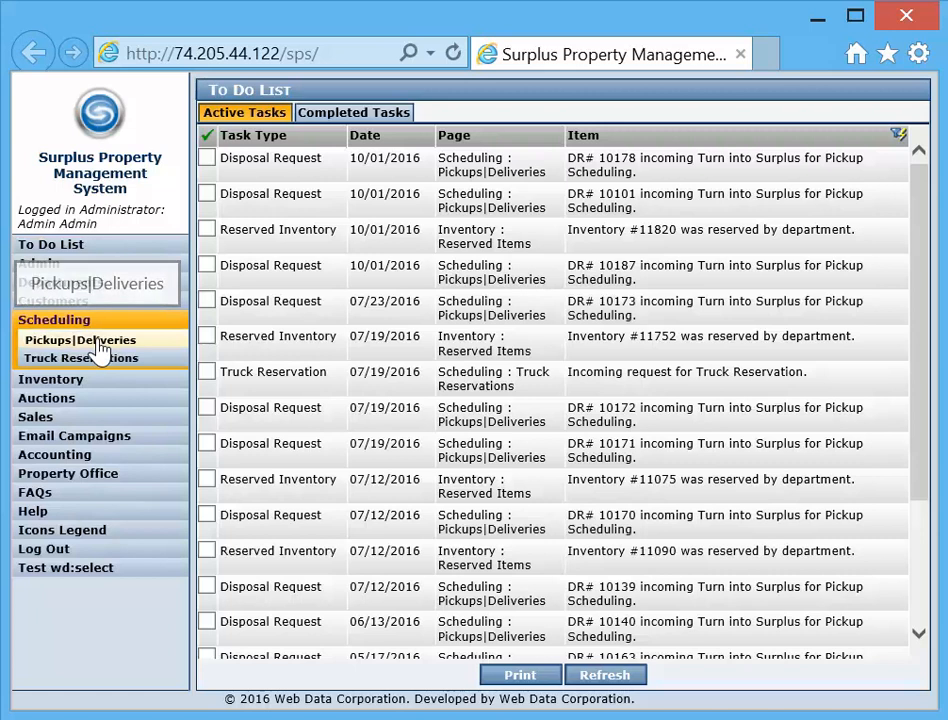
left_click(100, 344)
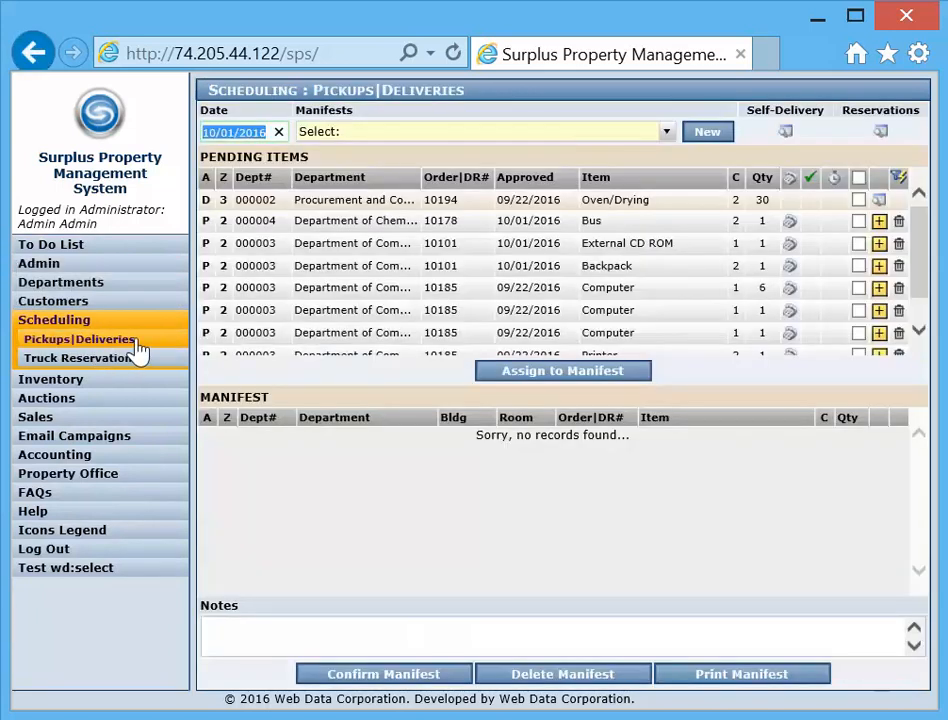
mouse_move(925, 245)
left_mouse_down()
mouse_move(930, 292)
mouse_move(925, 248)
left_mouse_up()
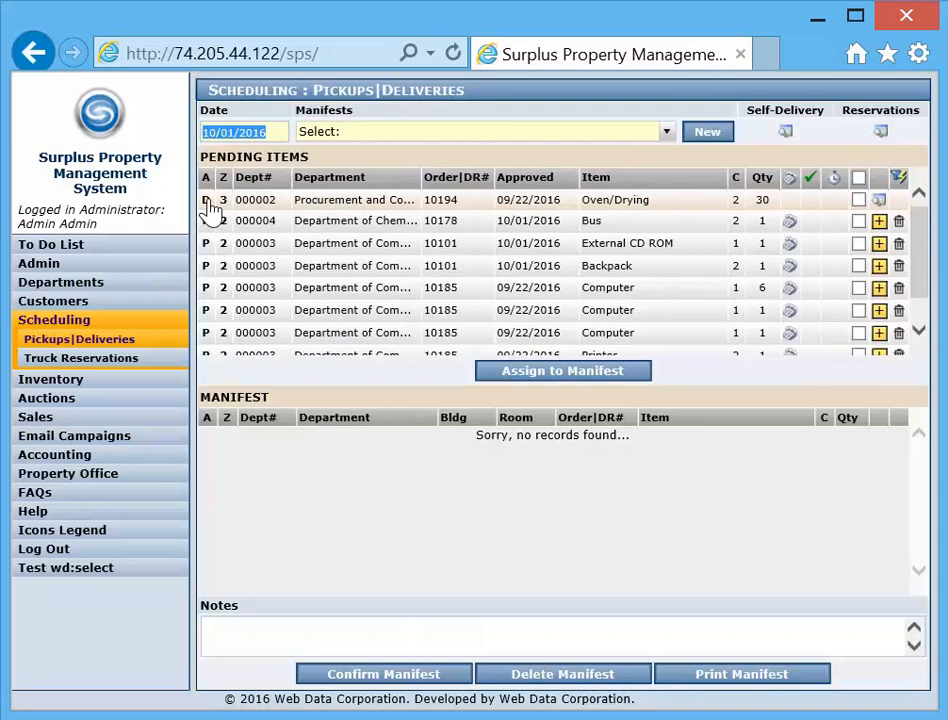
mouse_move(210, 208)
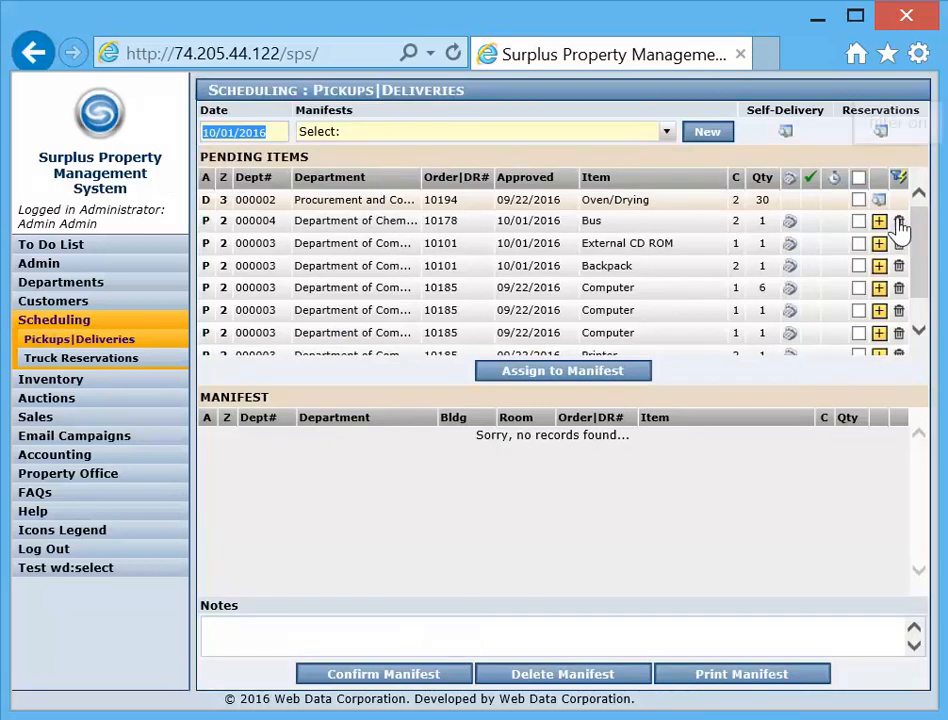
- Filter the pending items to show only zone 3
left_click(899, 180)
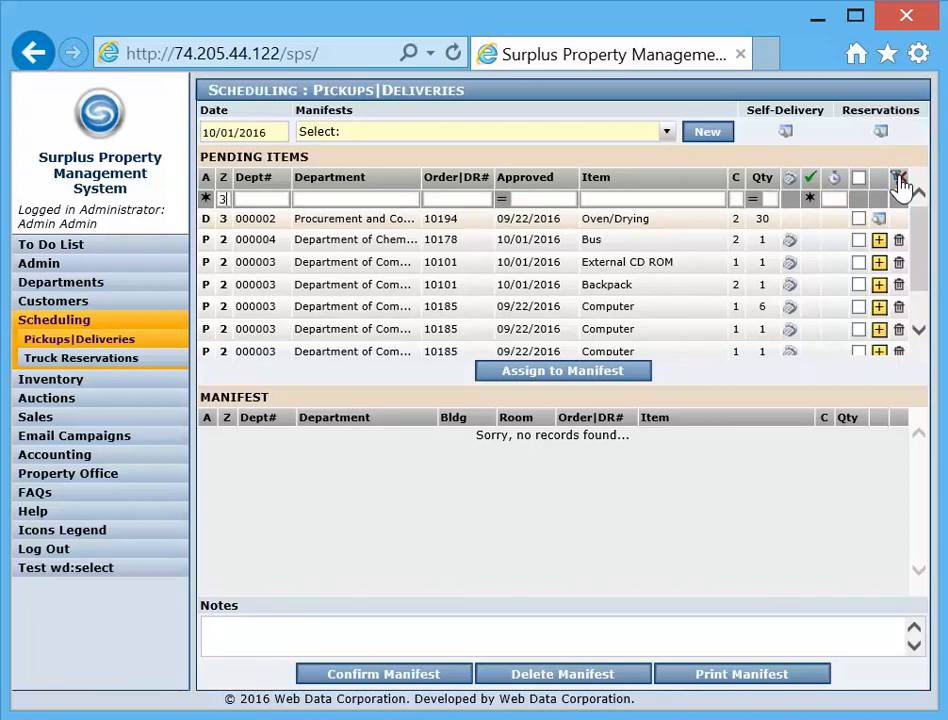
type("3")
key("Return")
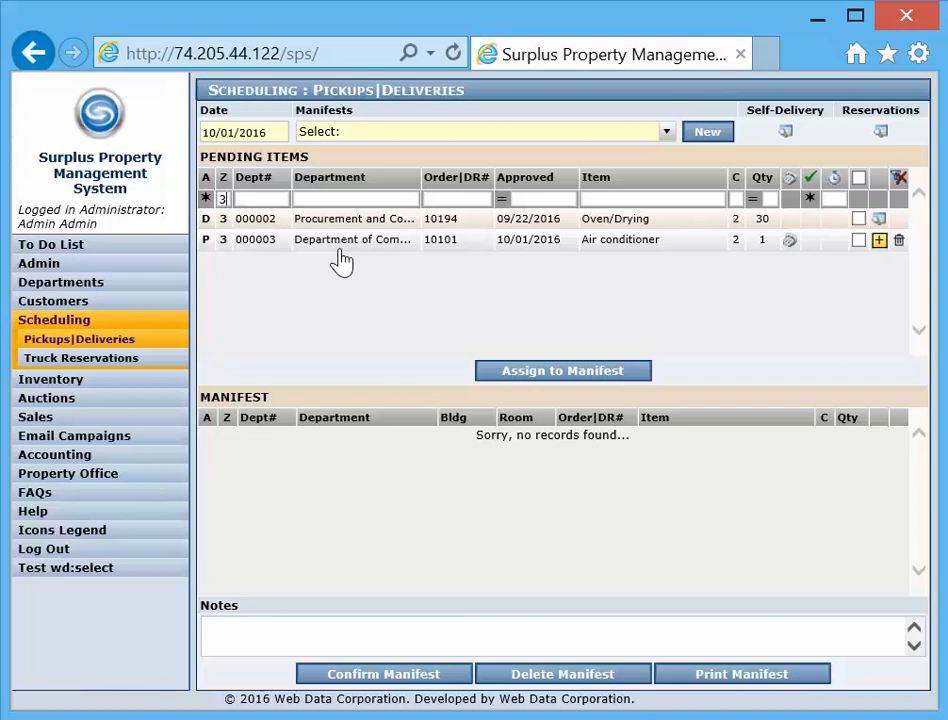
- Change the zone filter to 2, look through the matching pending items, and turn the filter off
key("BackSpace")
type("2")
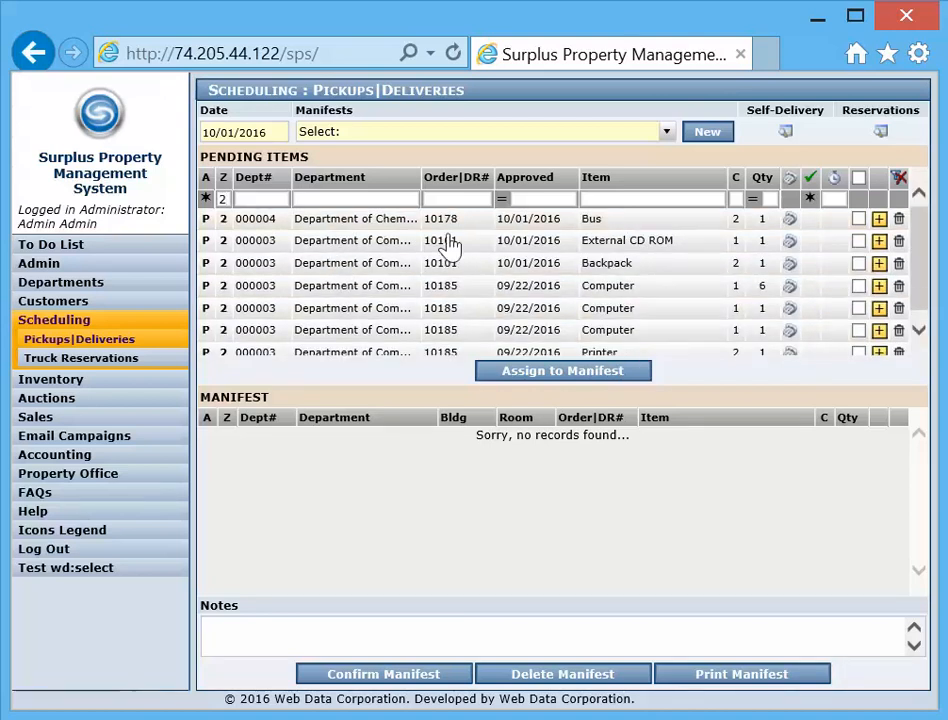
left_click_drag(916, 222, 920, 191)
left_click(899, 178)
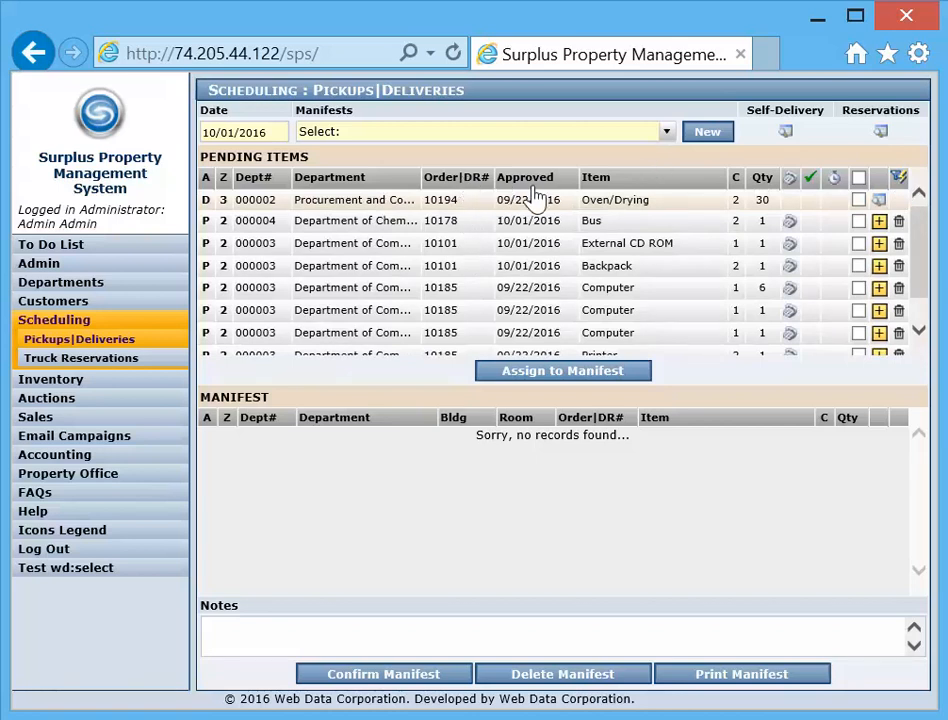
- Sort the pending items by department in descending order
left_click(364, 183)
left_click(362, 186)
left_click(363, 187)
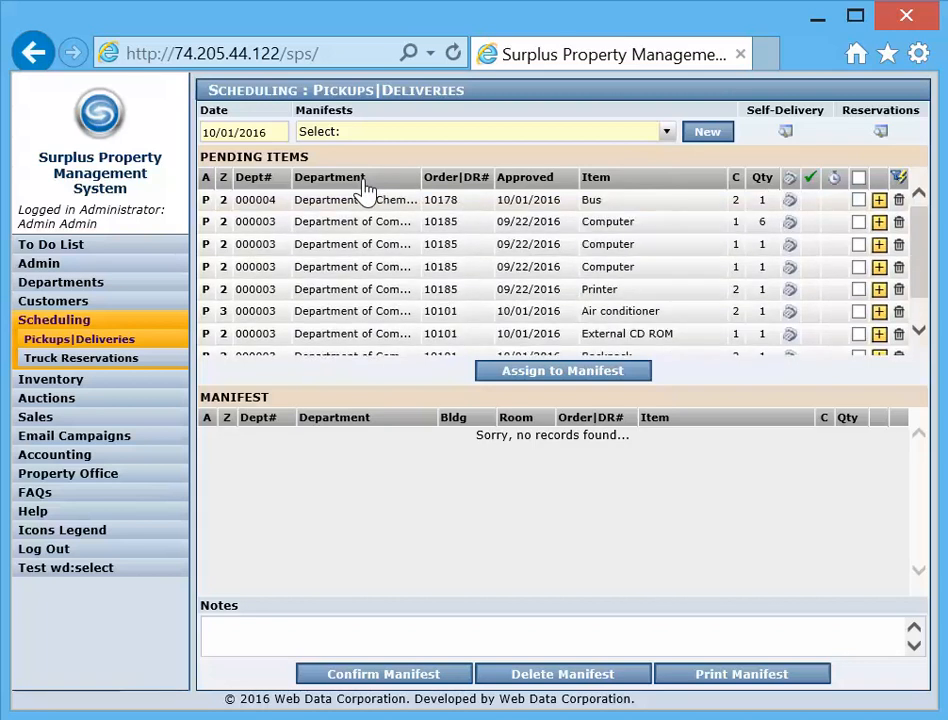
left_click(364, 187)
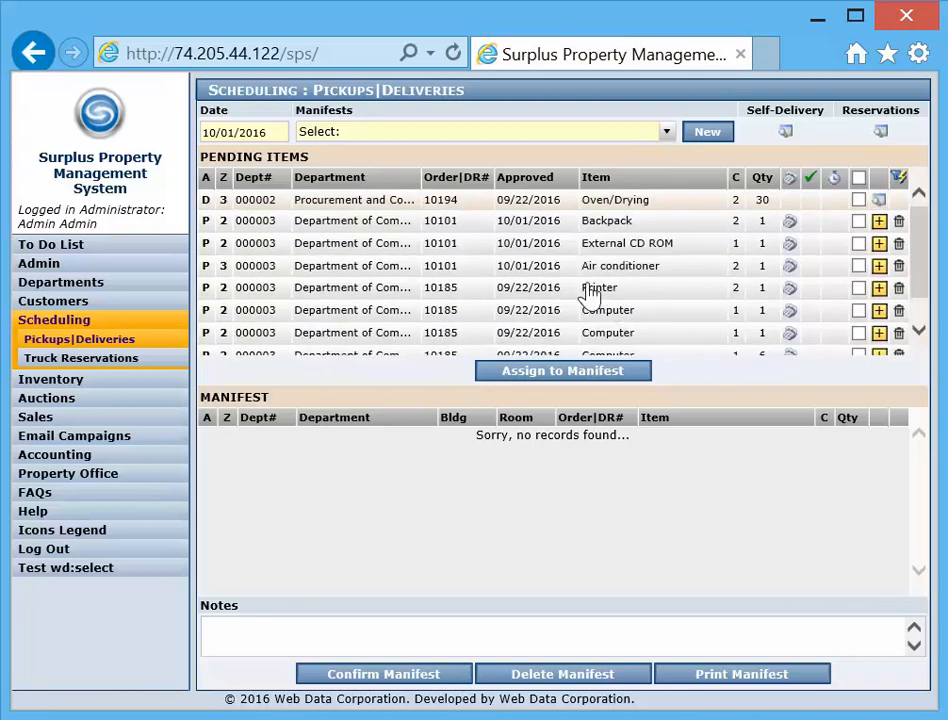
- Confirm the Backpack pickup for AM, apply it to all other items in the same disposal request, and save
left_click(790, 228)
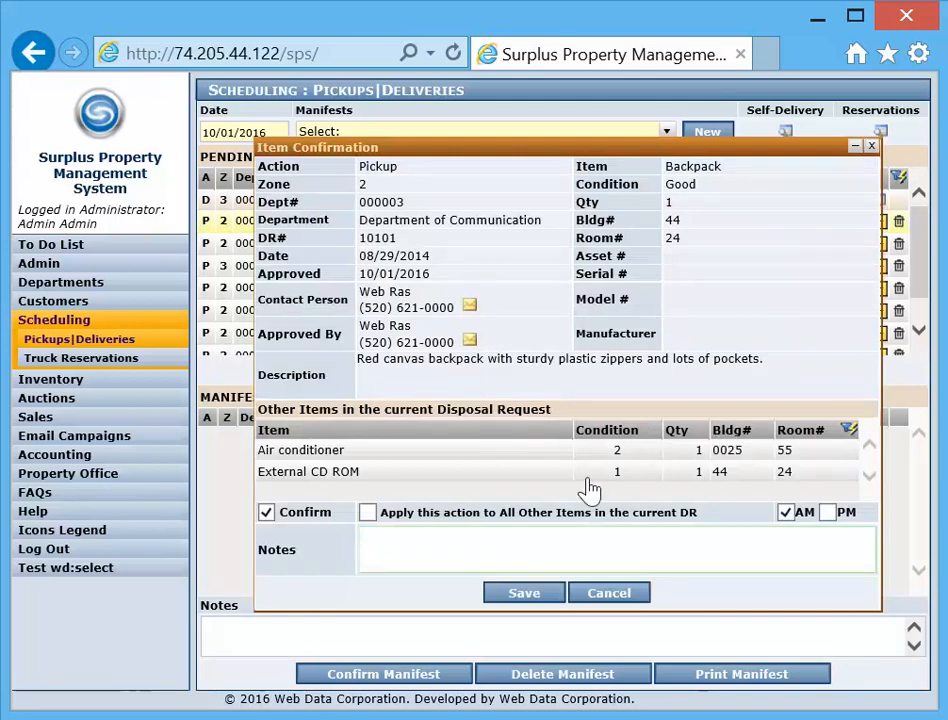
left_click_drag(453, 307, 364, 296)
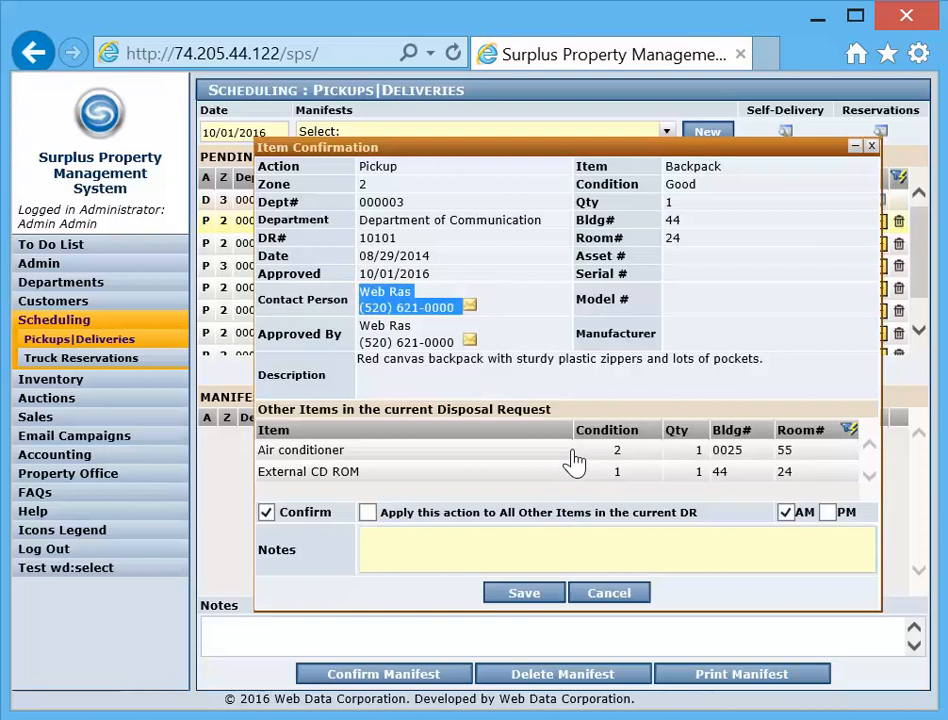
left_click(698, 322)
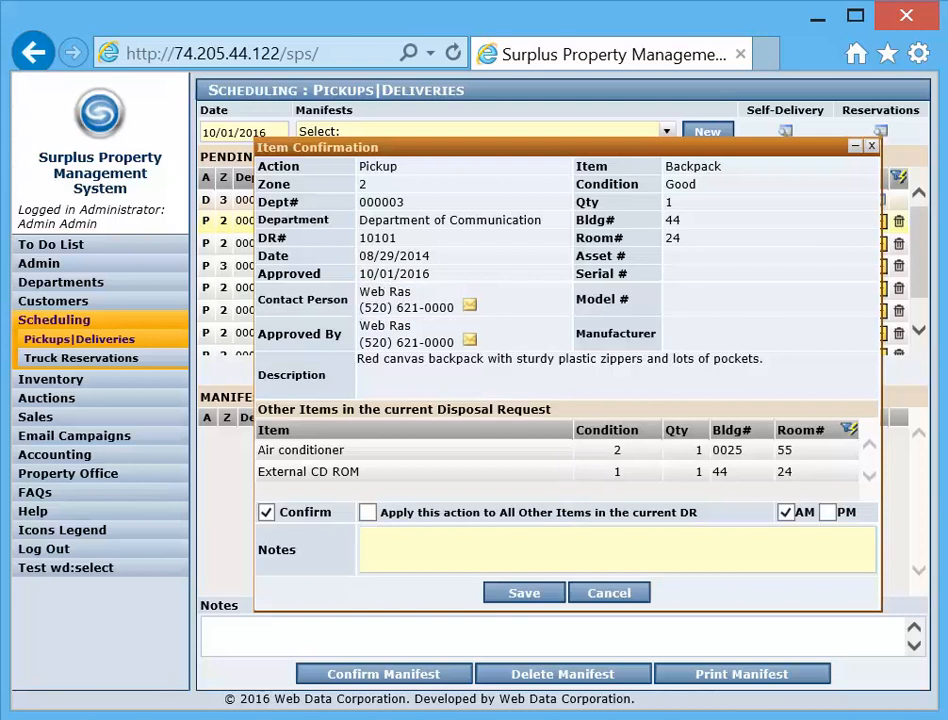
left_click(368, 513)
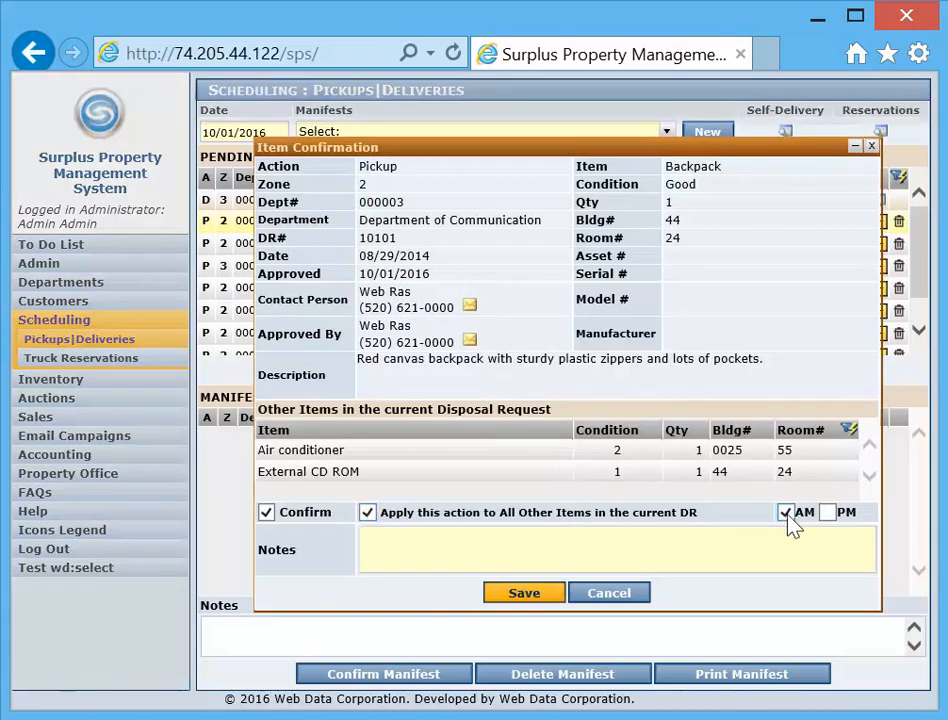
left_click(530, 595)
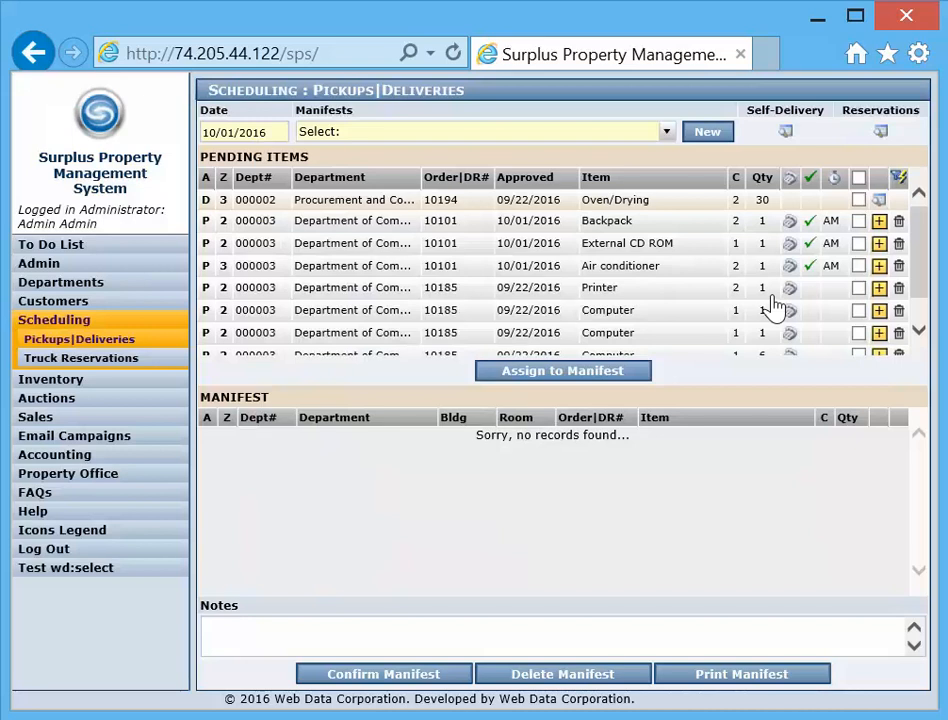
- Review the Backpack's expanded details and the contents of the existing Big Truck manifest for 10/01/2016
left_click(880, 222)
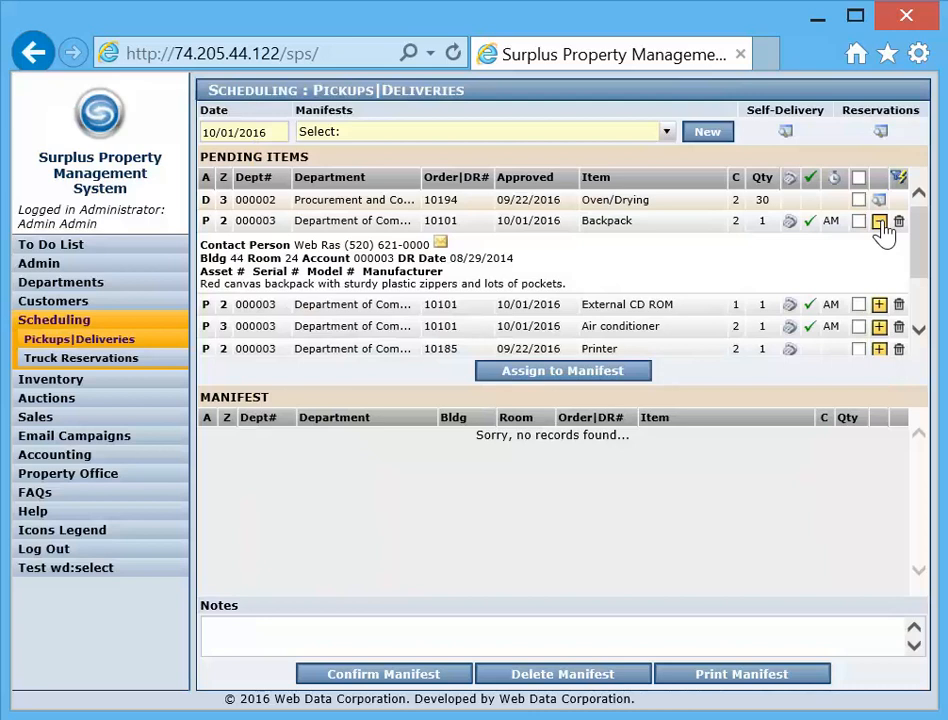
left_click(881, 223)
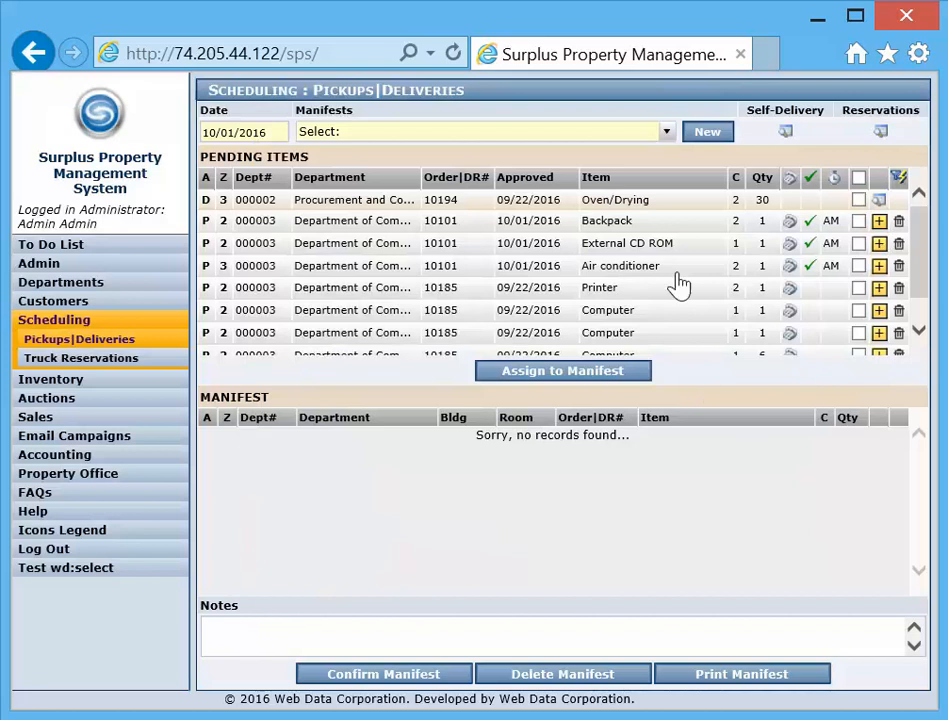
left_click(666, 133)
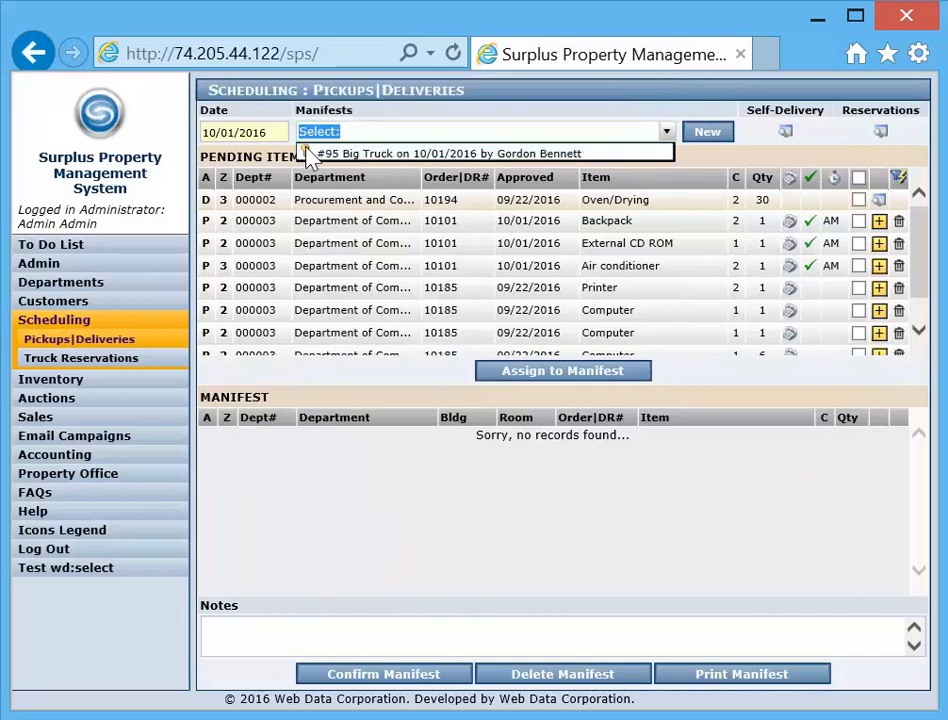
left_click(389, 153)
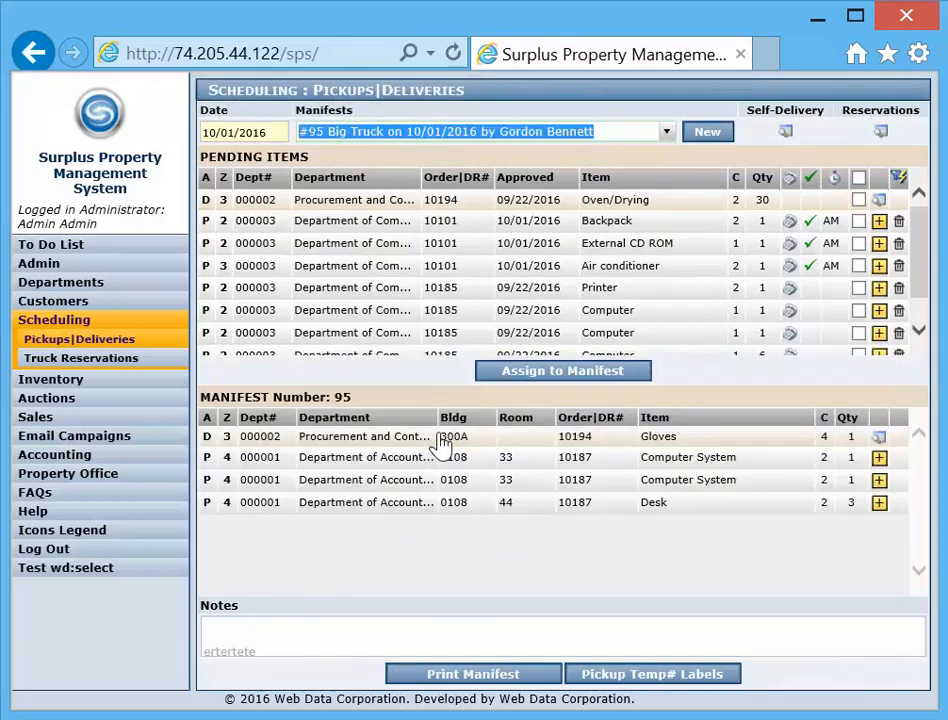
left_click(666, 134)
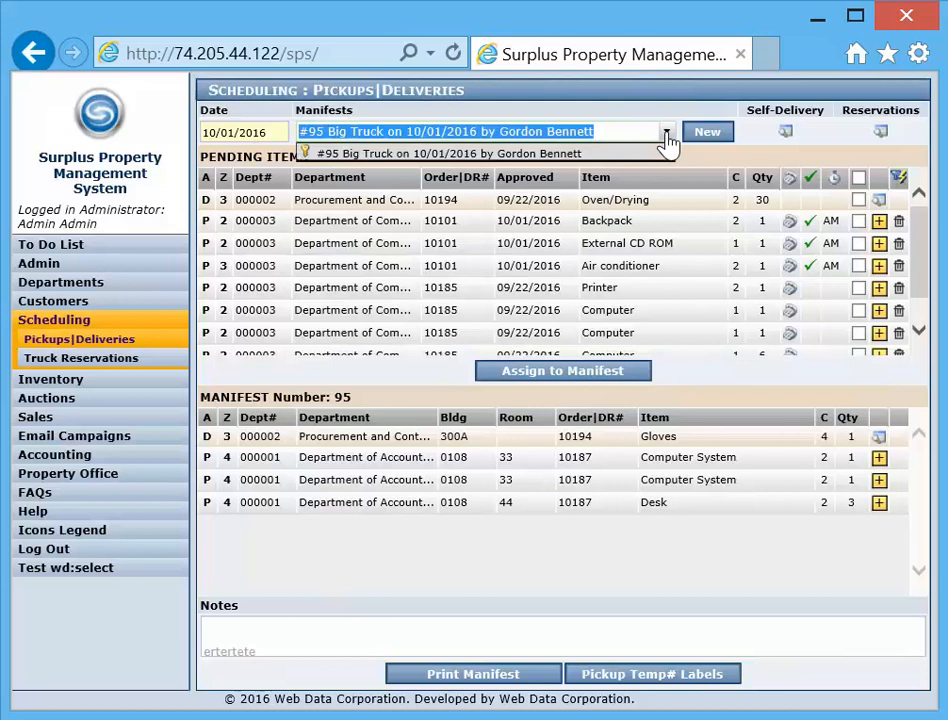
left_click(666, 136)
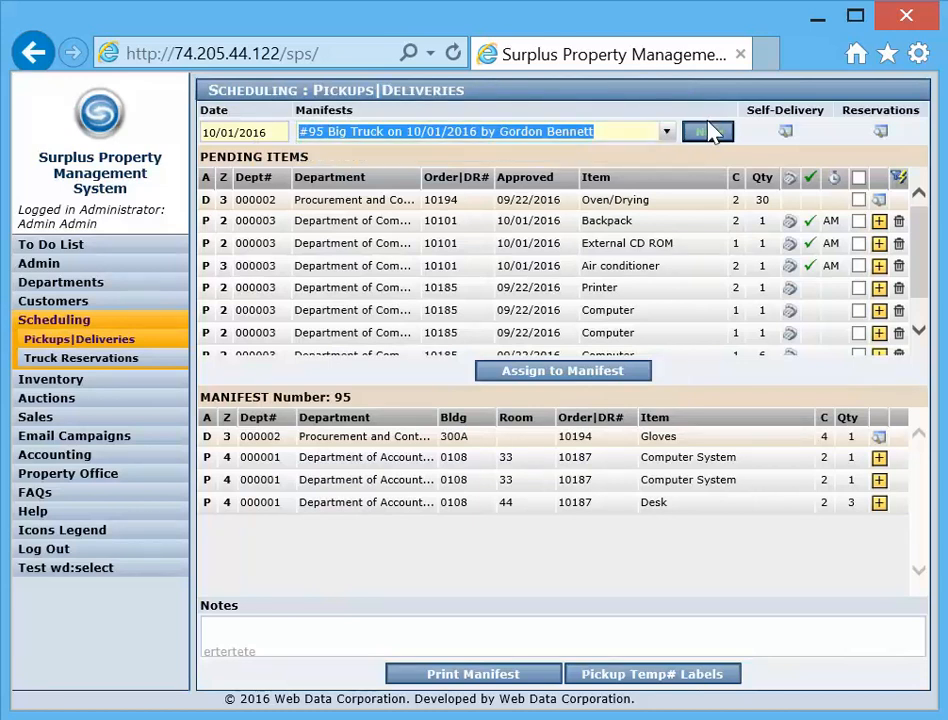
- Create and save a new manifest dated 10/01/2016 with Little Truck and the available driver
left_click(704, 136)
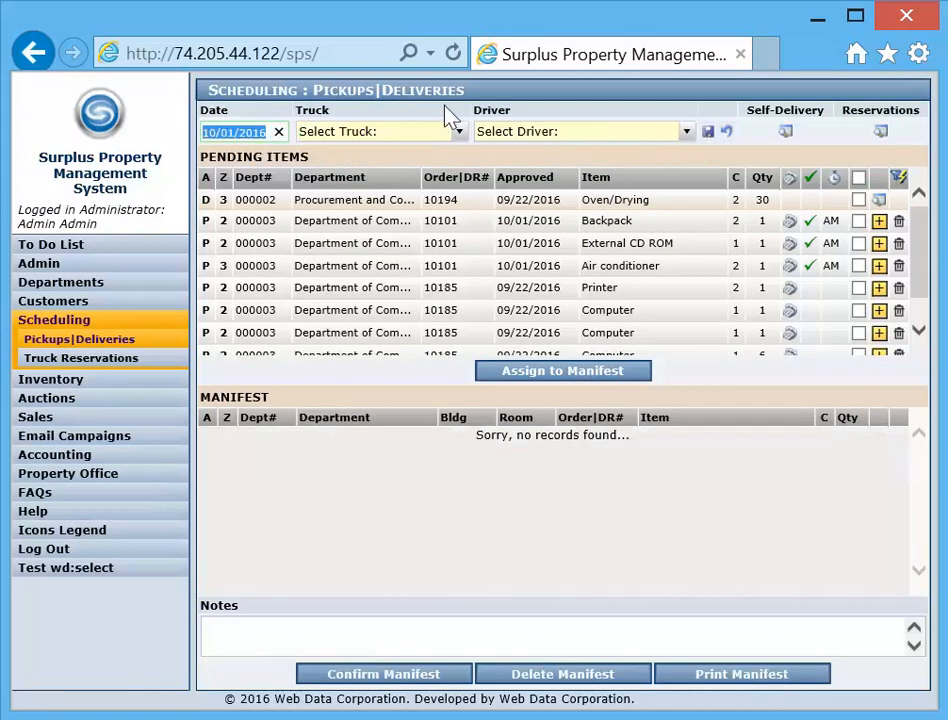
left_click(458, 133)
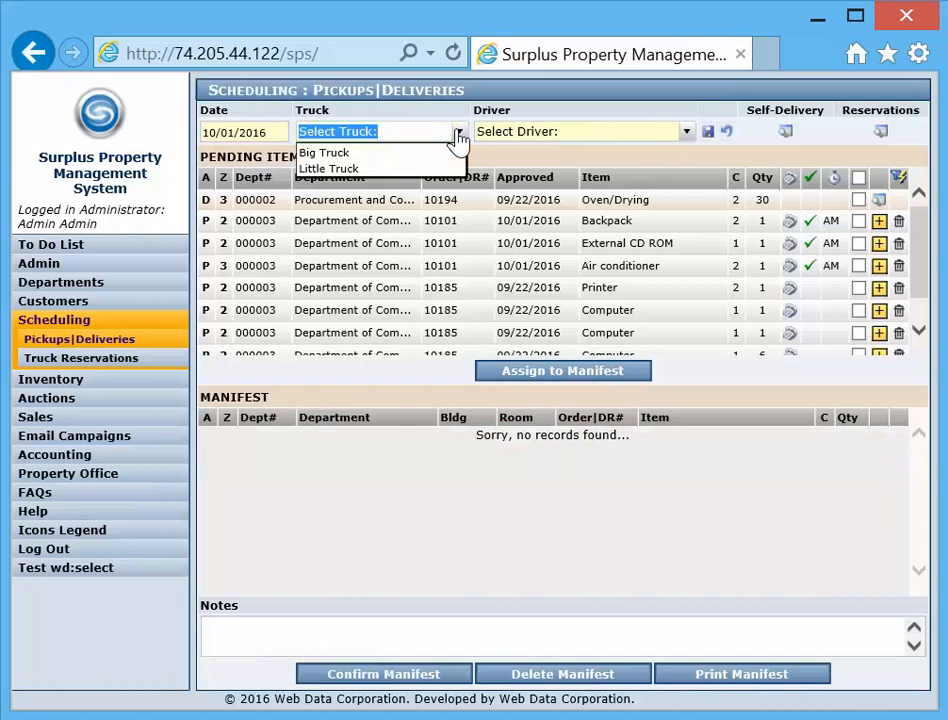
left_click(330, 168)
left_click(618, 131)
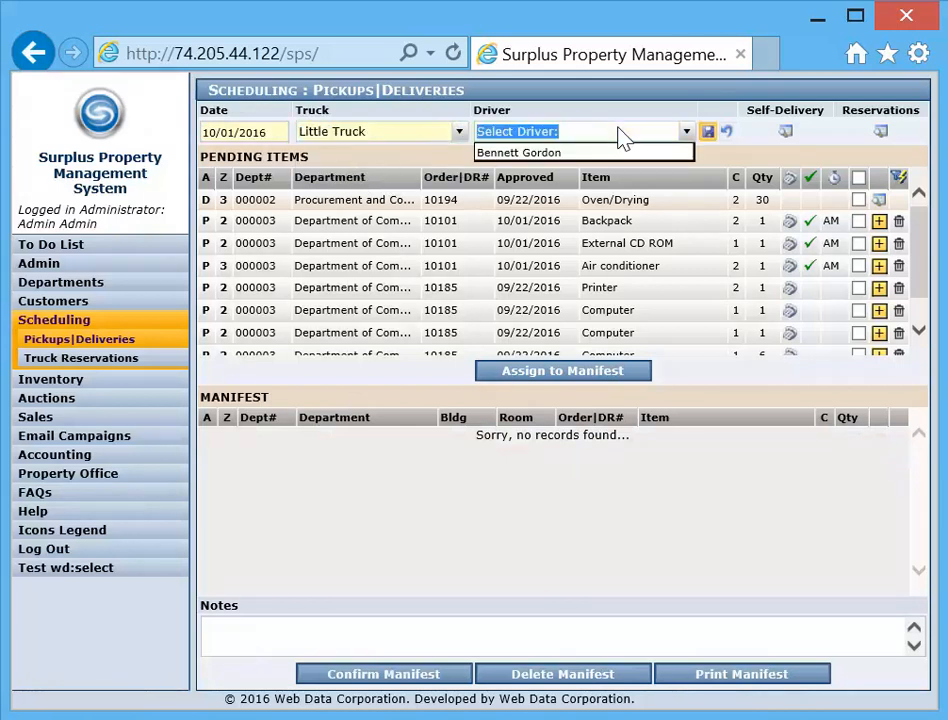
left_click(556, 152)
left_click(707, 132)
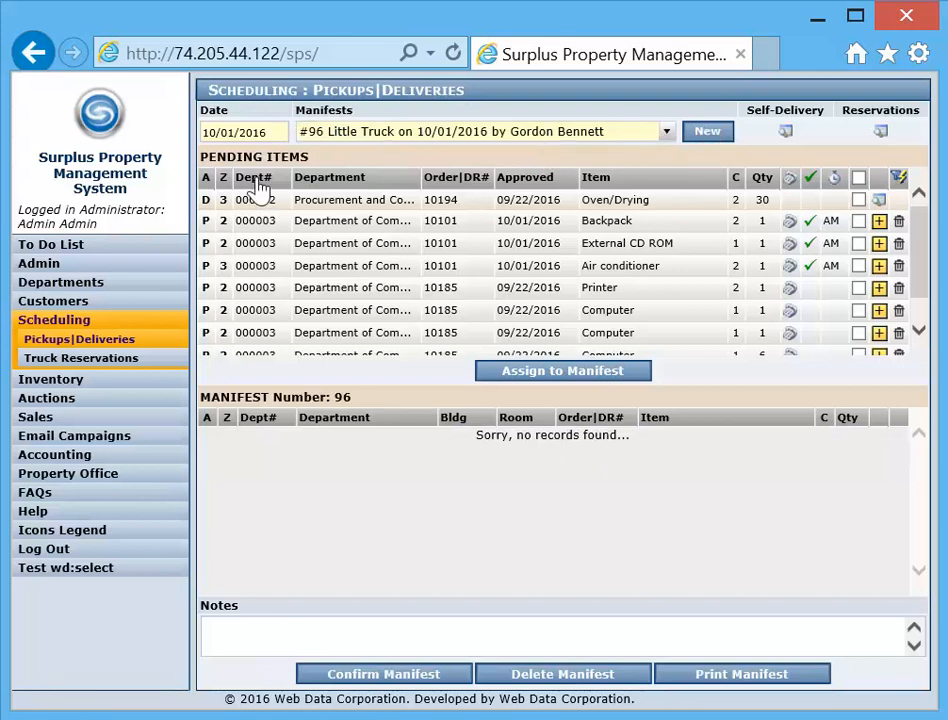
left_click(235, 132)
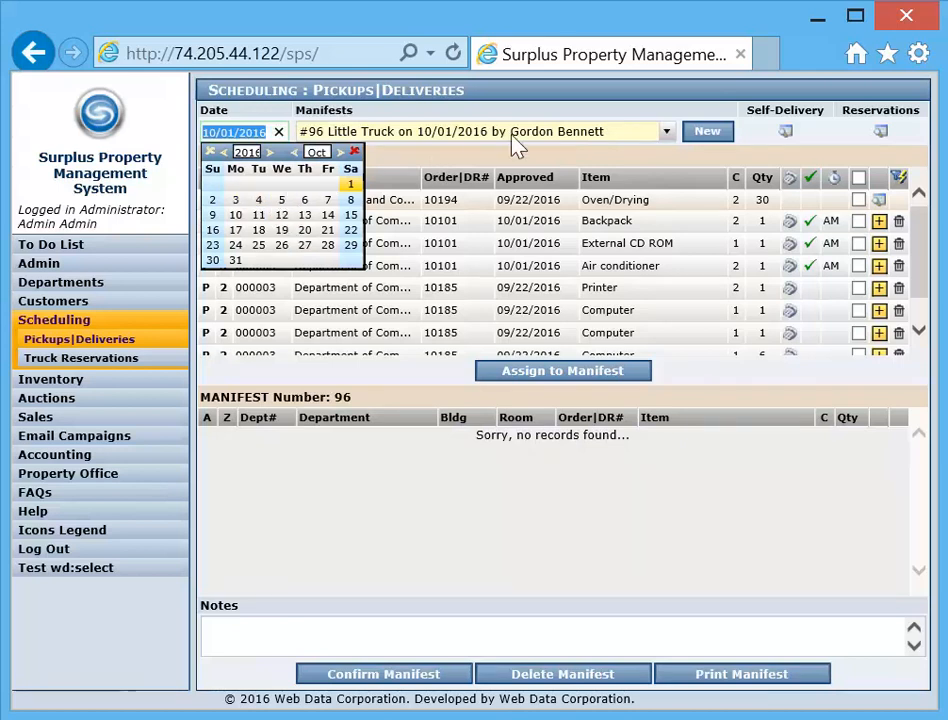
left_click(561, 110)
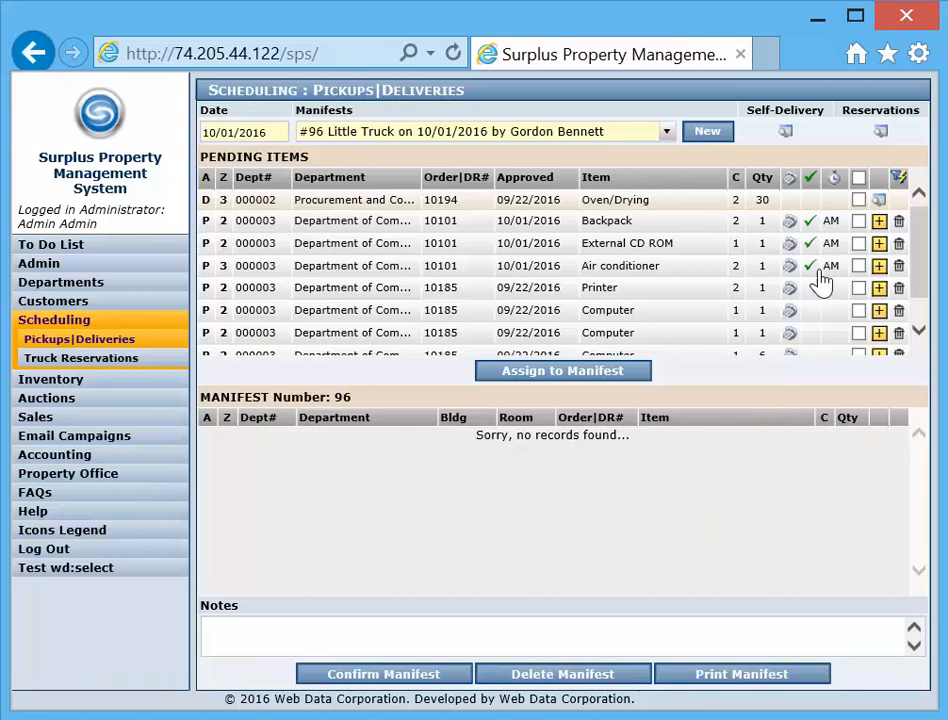
- Assign the Oven/Drying, Backpack, External CD ROM, Air conditioner and the two quantity-1 Computers to the Little Truck manifest
left_click(858, 201)
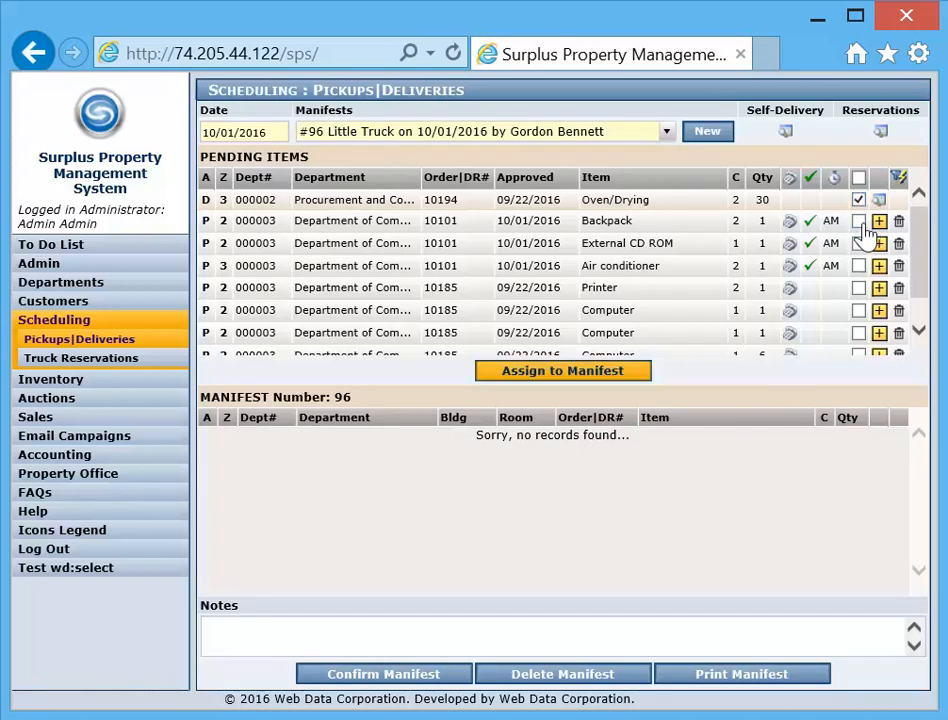
left_click(858, 221)
left_click(858, 243)
left_click(858, 265)
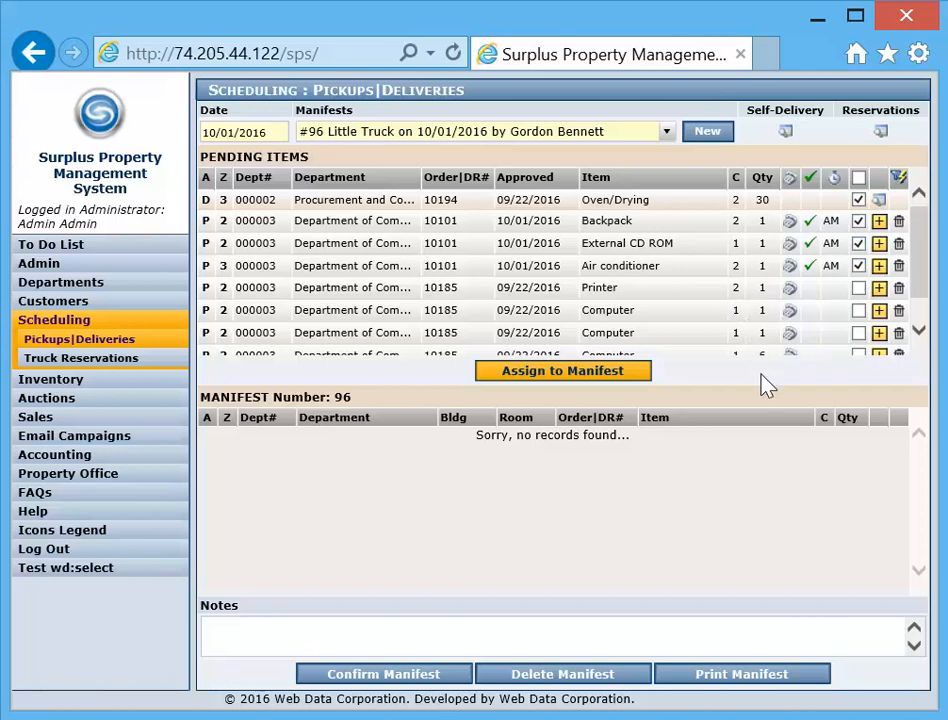
left_click(858, 311)
left_click(858, 333)
left_click(563, 378)
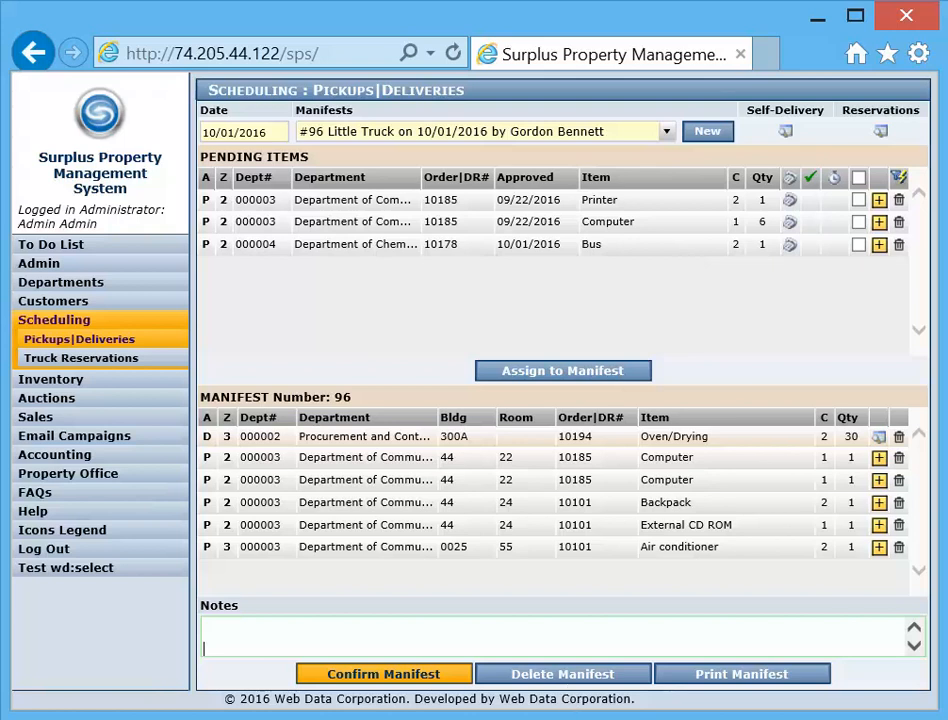
- Confirm the Little Truck manifest for 10/01/2016, accepting that it becomes unchangeable, and open its printable version
left_click(398, 680)
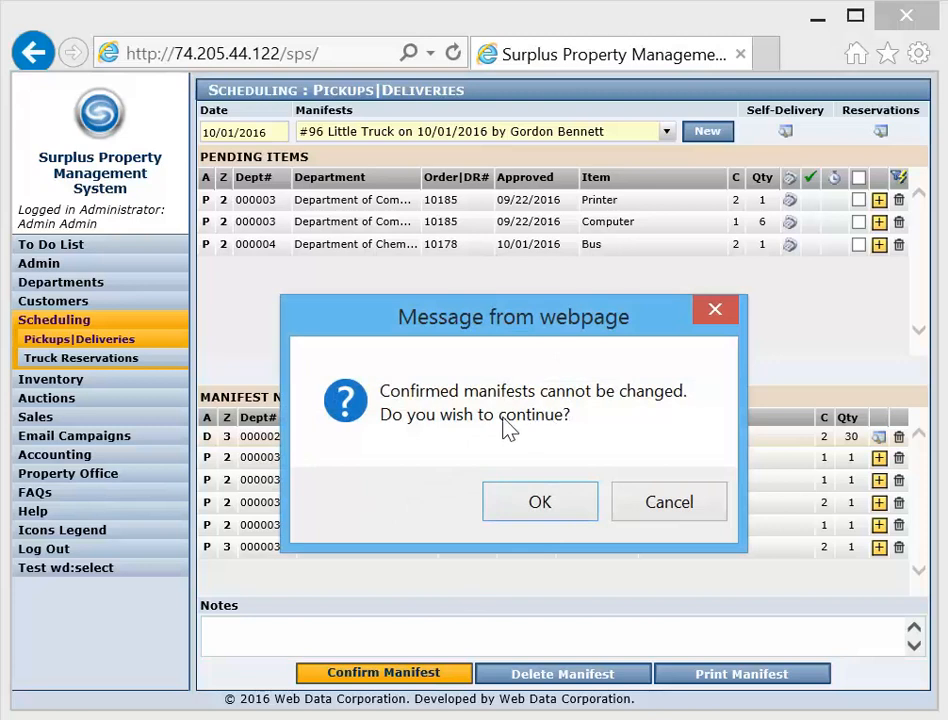
left_click(541, 502)
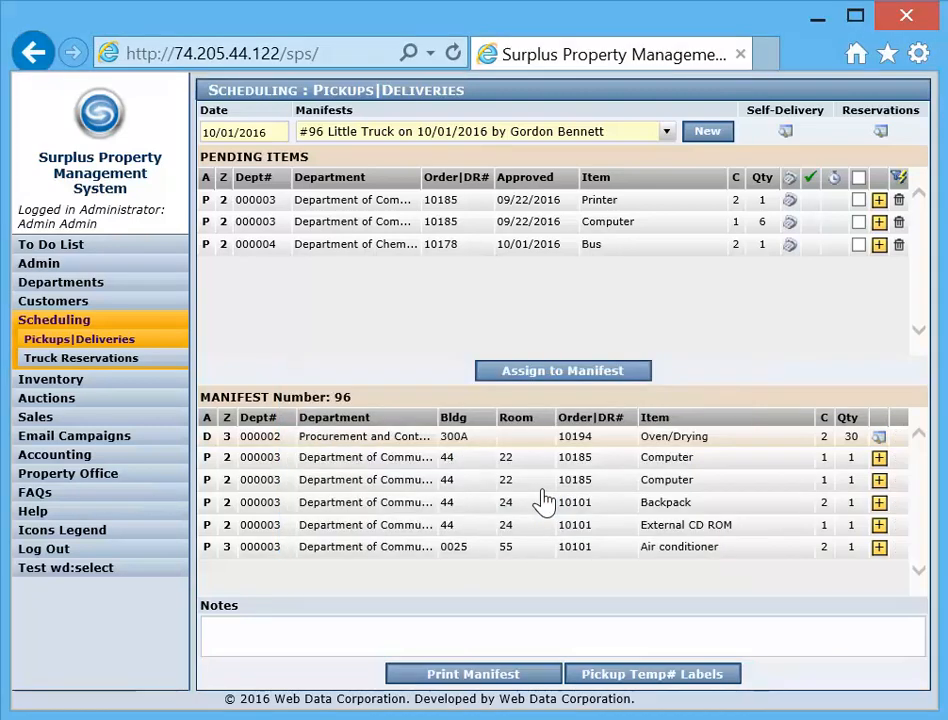
left_click(485, 680)
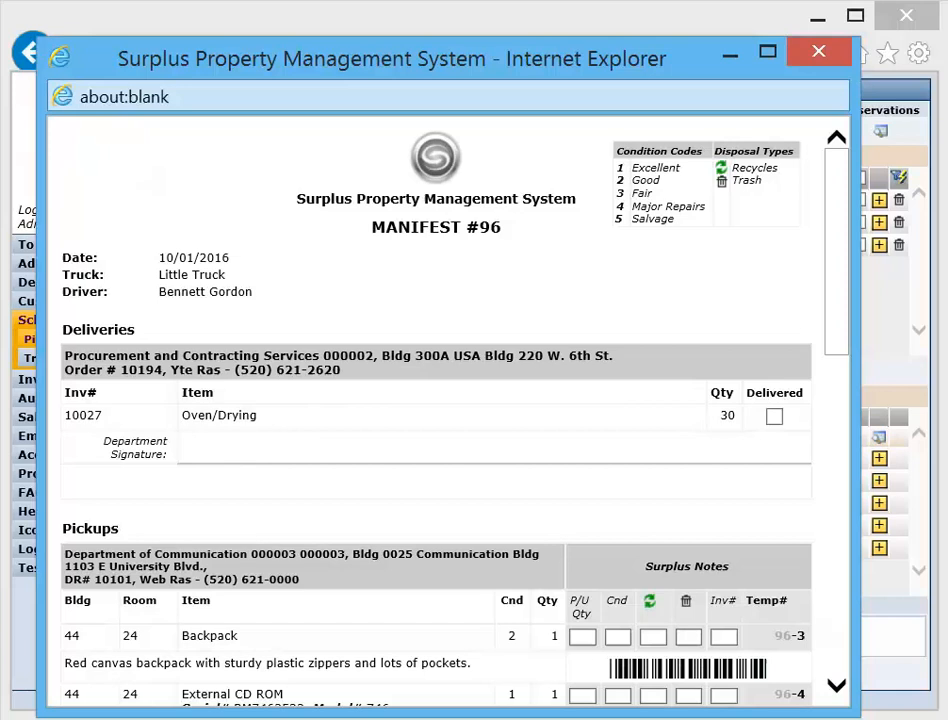
- Examine the printable manifest's delivery section, pickup items, surplus notes fields, temp numbers with barcodes and signature lines, and close it
left_click_drag(547, 355, 64, 355)
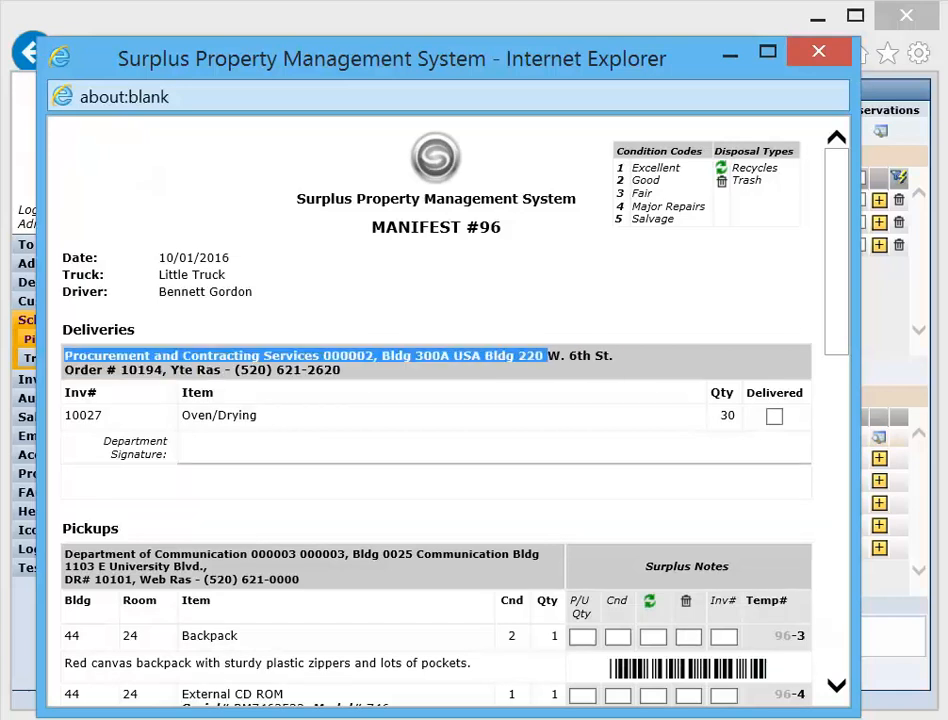
left_click(211, 449)
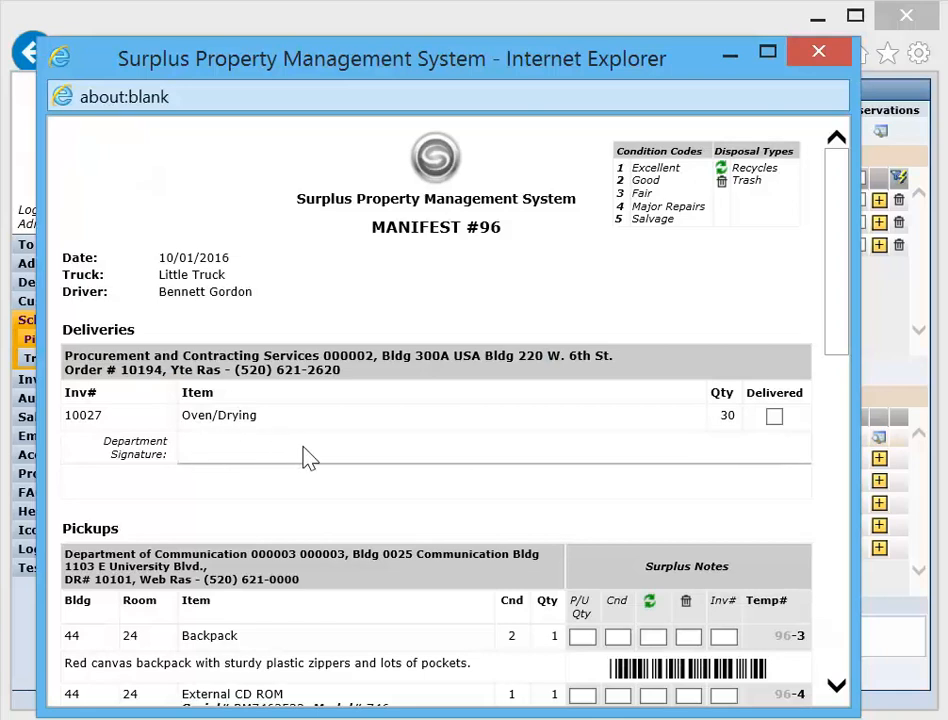
left_click_drag(836, 227, 843, 370)
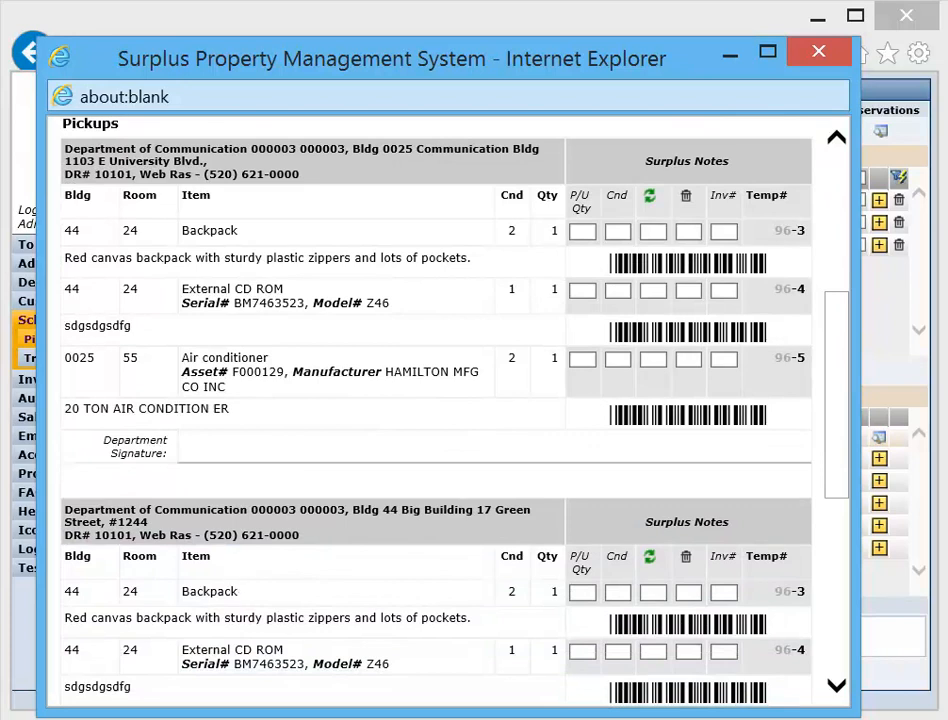
mouse_move(830, 372)
left_mouse_down()
mouse_move(836, 599)
mouse_move(842, 317)
mouse_move(862, 362)
mouse_move(863, 339)
left_mouse_up()
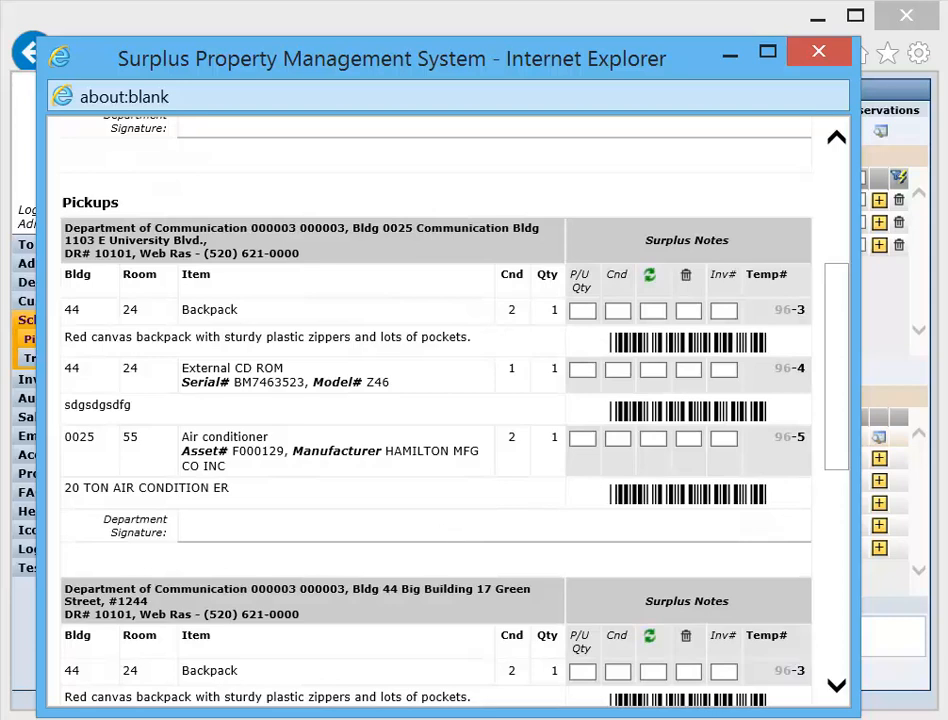
left_click_drag(846, 313, 857, 200)
scroll(529, 195, "down", 3)
scroll(529, 220, "up", 2)
scroll(524, 252, "down", 2)
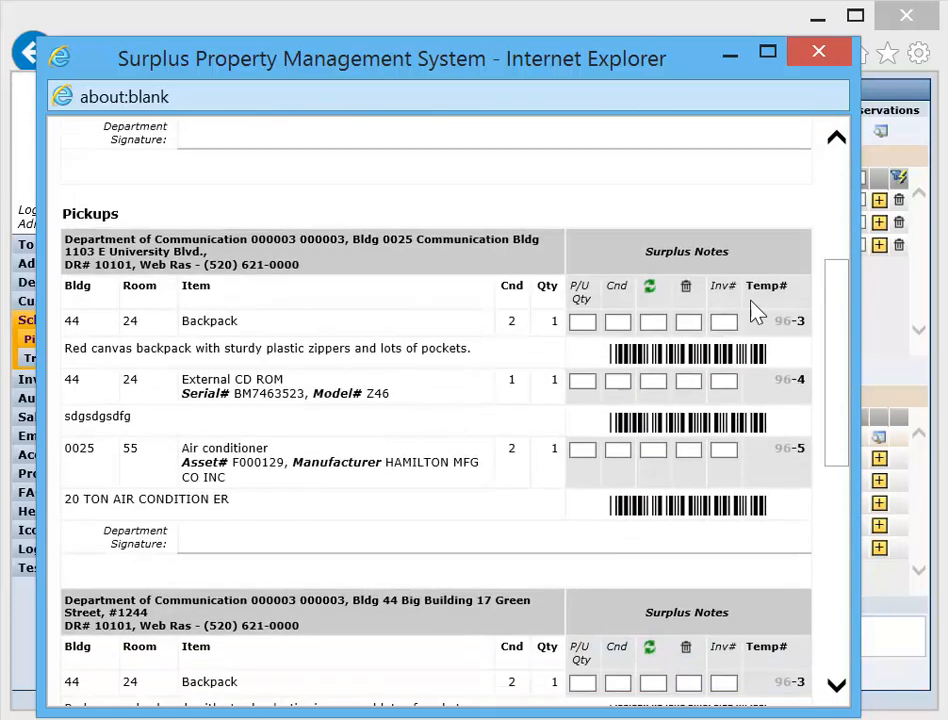
left_click_drag(842, 317, 817, 332)
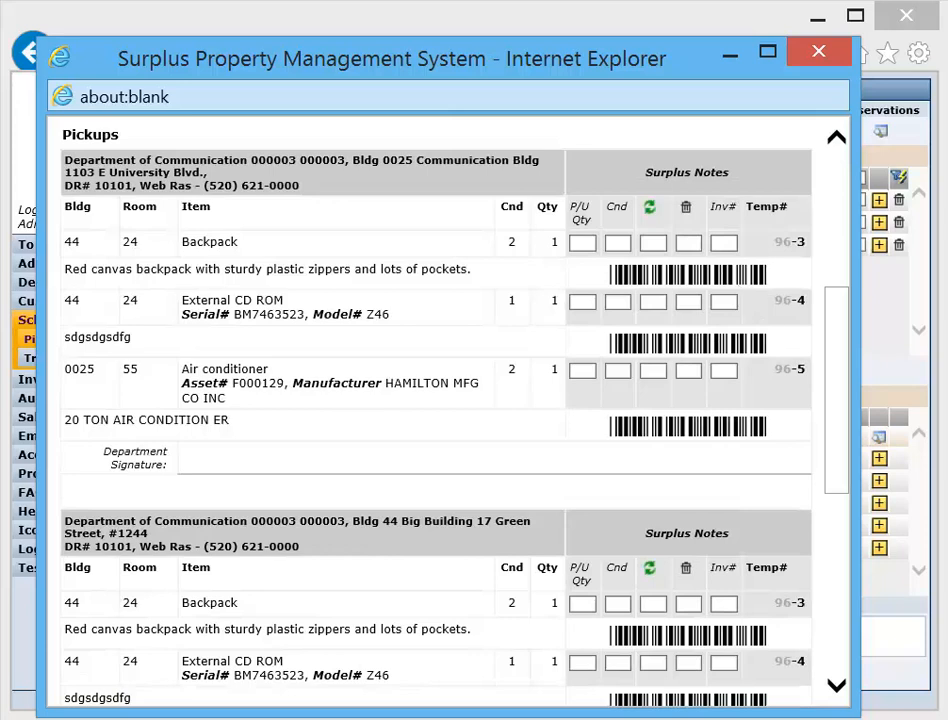
left_click_drag(836, 375, 852, 565)
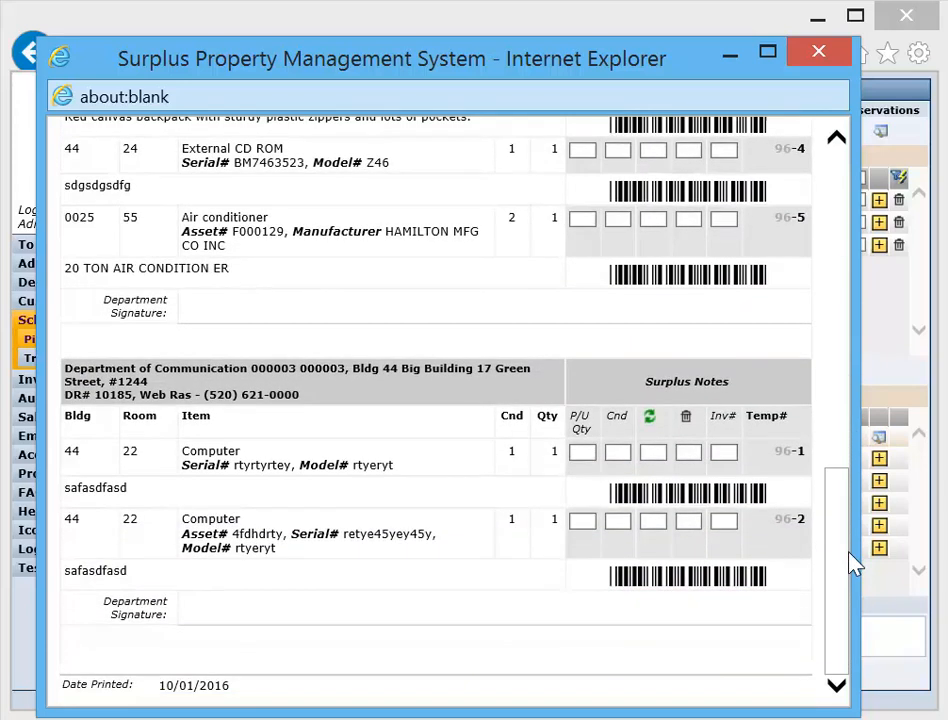
left_click_drag(852, 565, 812, 21)
left_click(818, 52)
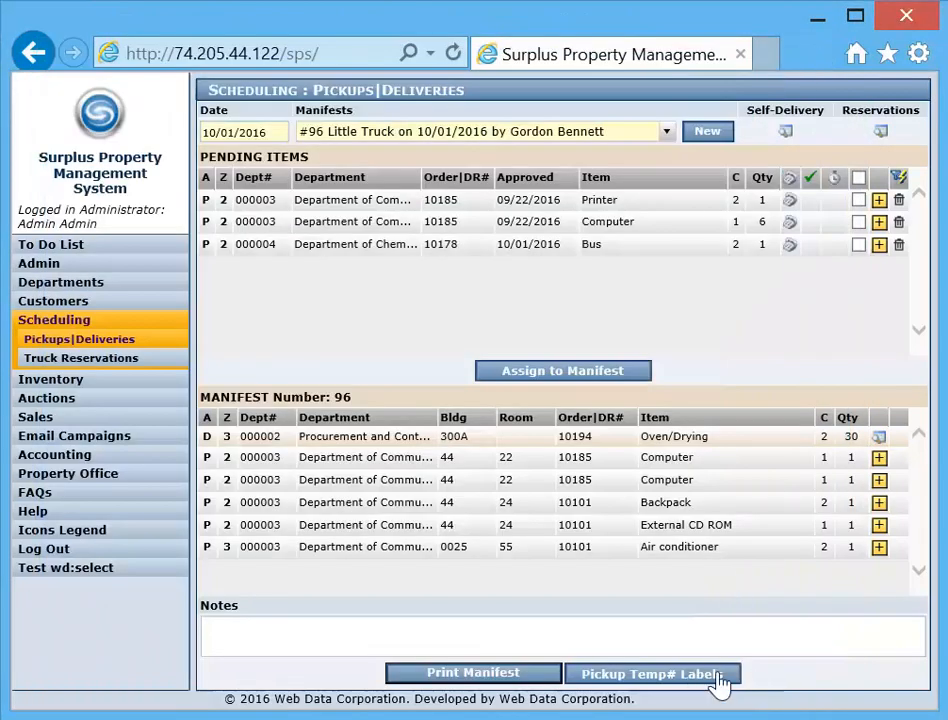